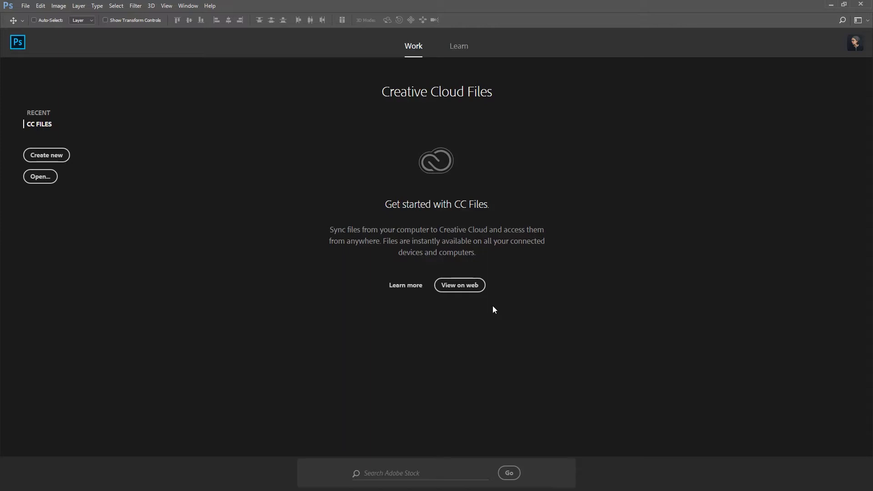
- Create a new document named "Website template" from the Web Large preset at 1920 x 1080 px
click(46, 155)
click(483, 127)
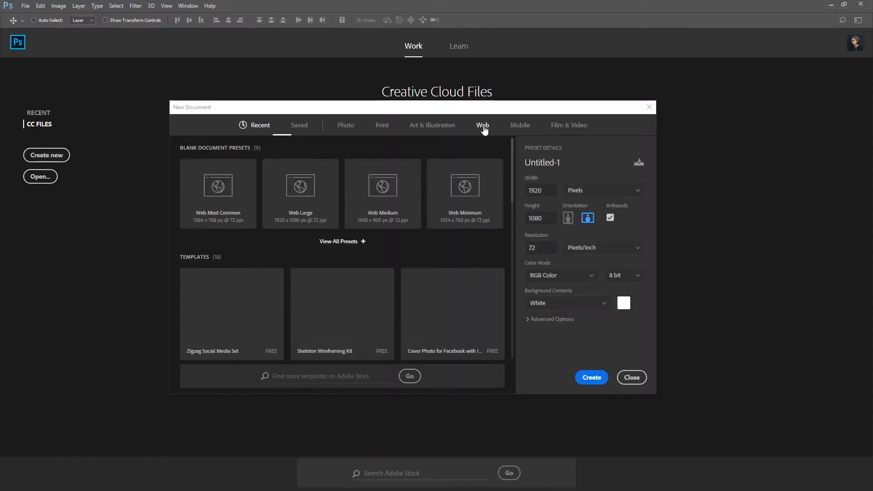
click(325, 206)
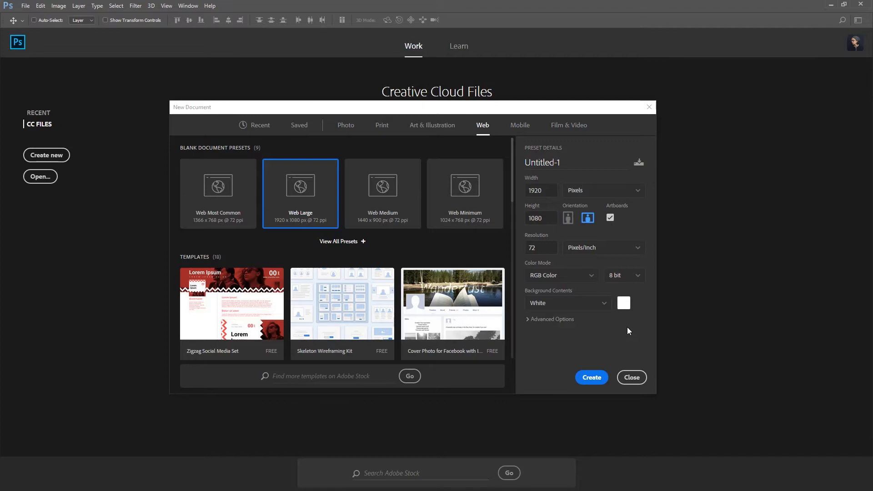
click(552, 192)
key(shift+Tab)
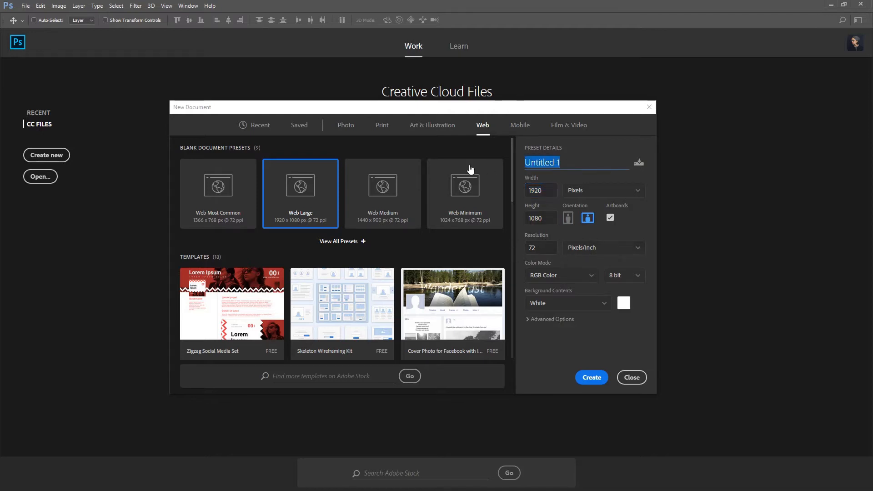
text(Website)
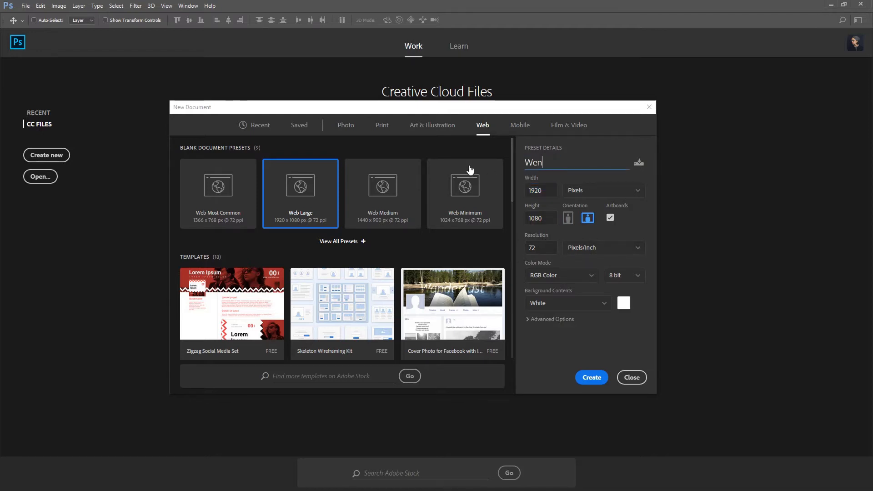
text( template)
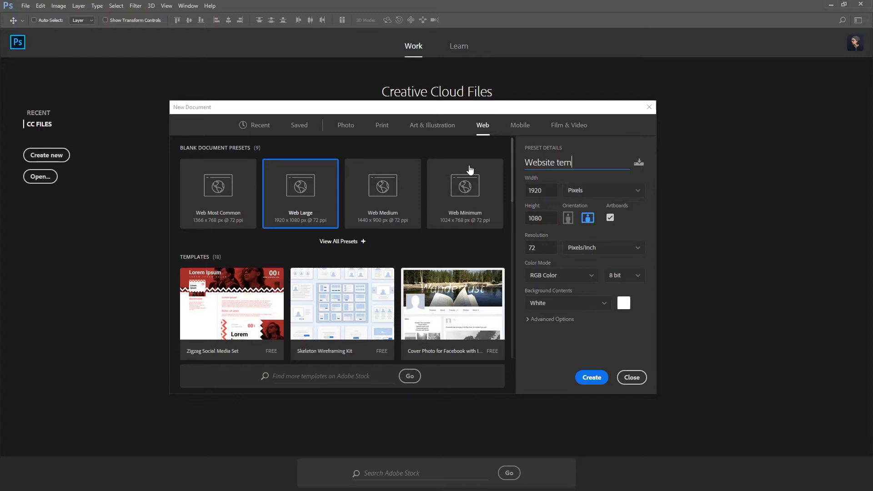
click(590, 383)
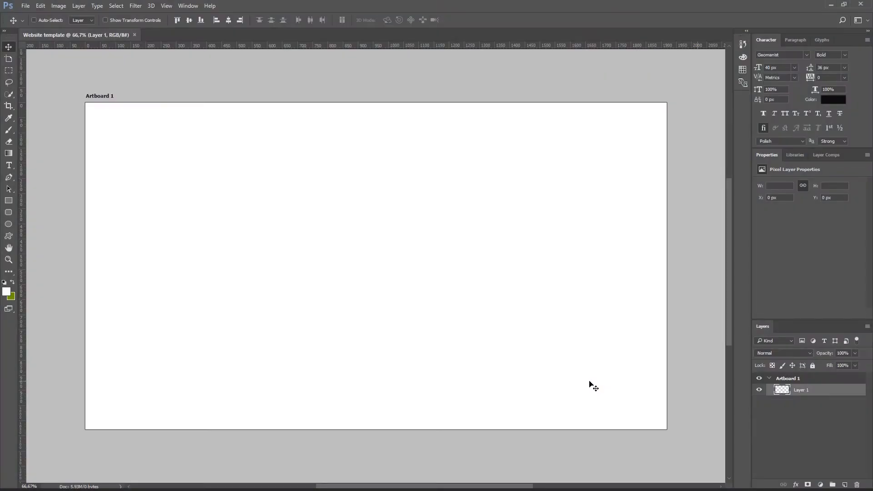
- Add a second artboard beside Artboard 1 and set its width to 1280 px
click(6, 60)
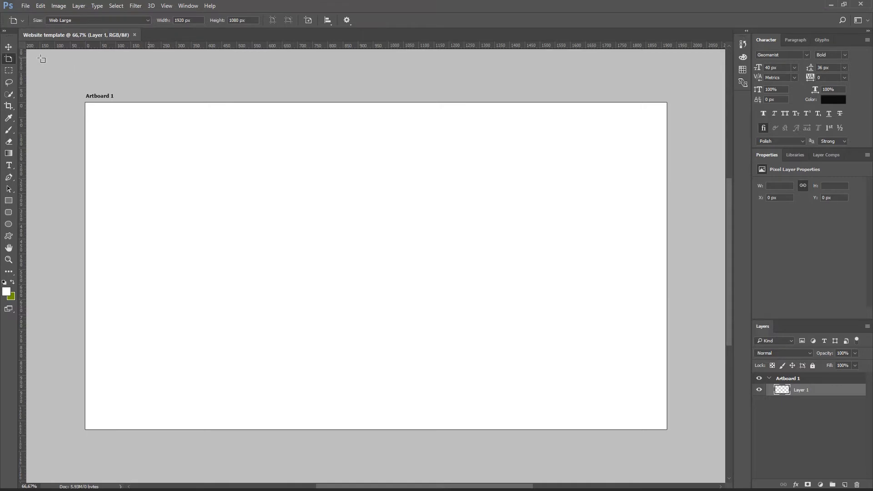
click(667, 191)
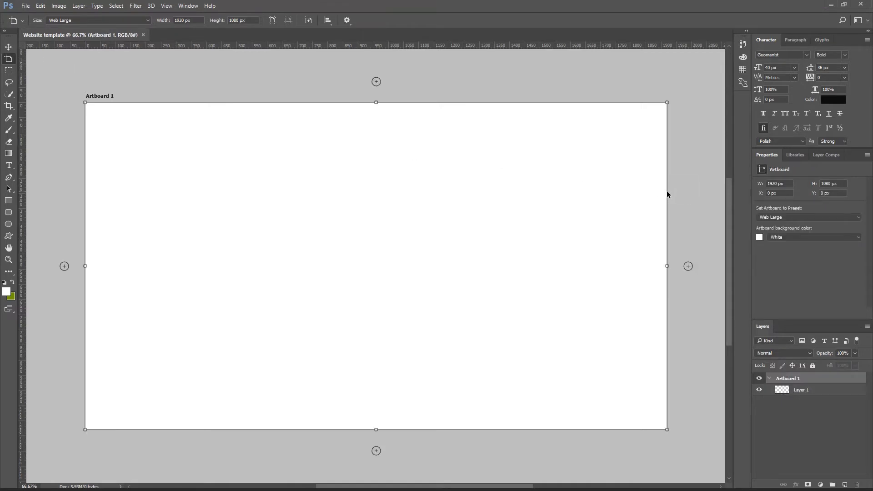
click(689, 266)
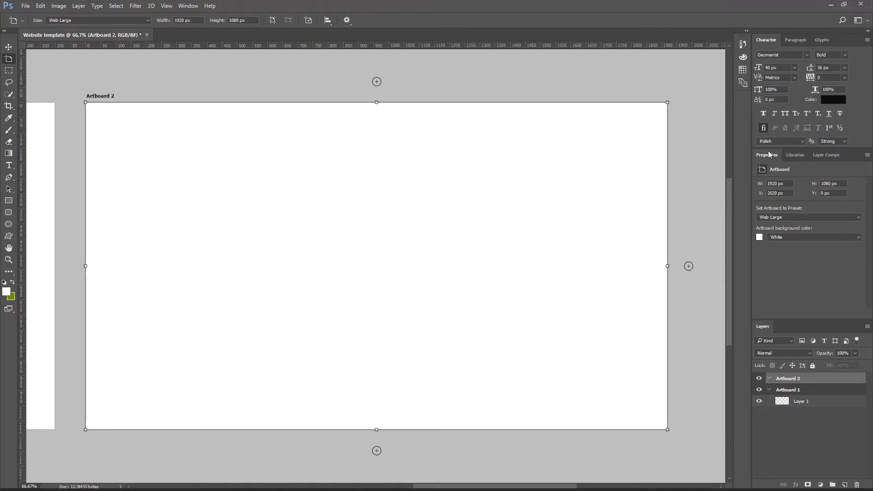
double_click(774, 184)
text(1280)
key(Return)
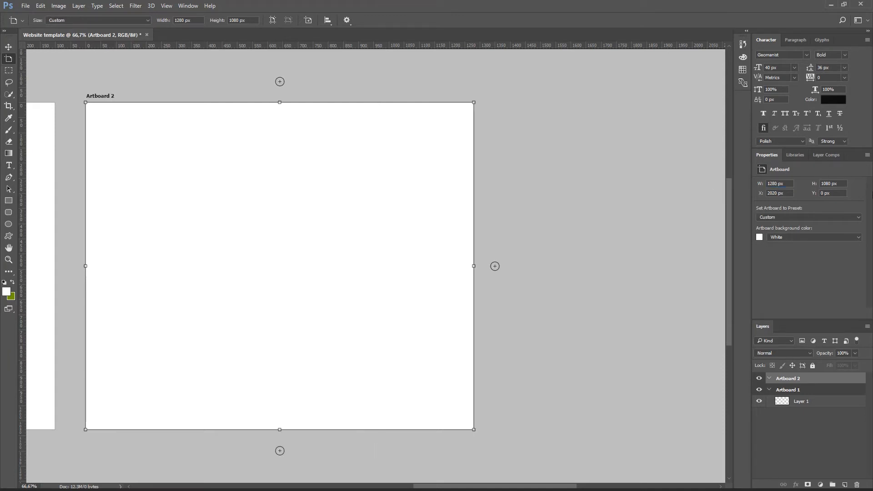
- Add a third artboard to the right of Artboard 2 and set its width to 768 px
click(495, 266)
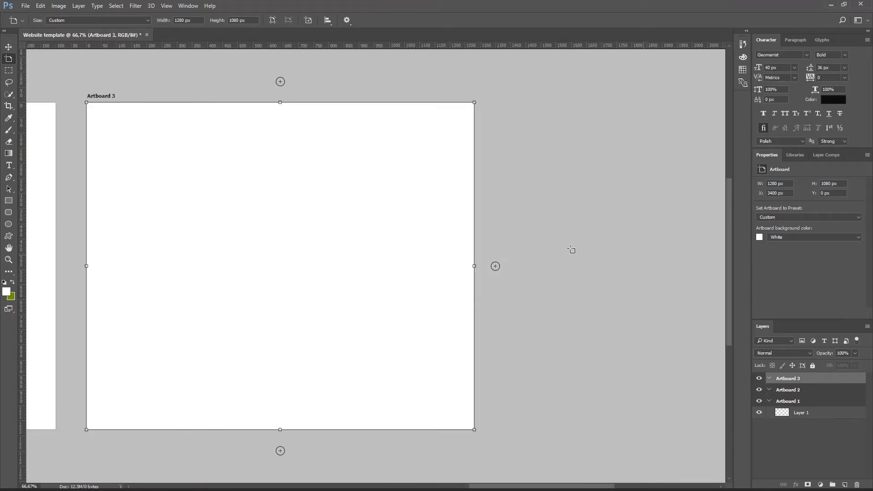
double_click(778, 183)
text(768)
key(Return)
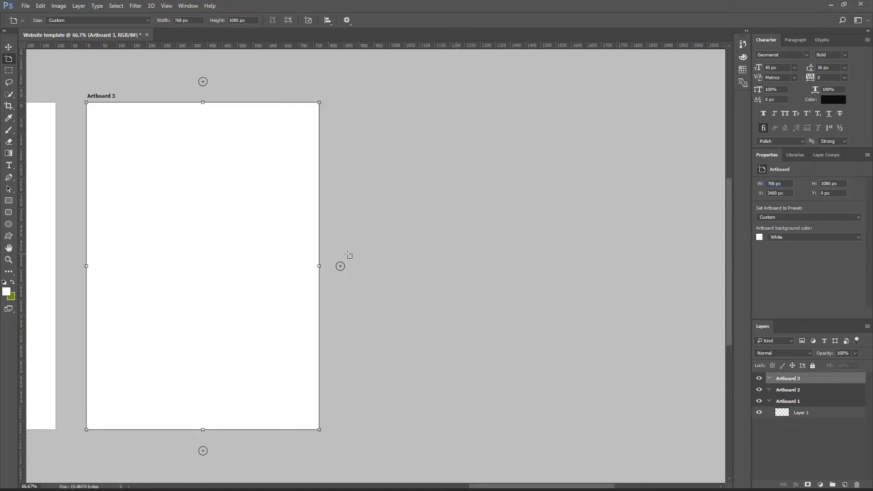
- Add a fourth artboard to the right of Artboard 3 and set its width to 320 px
click(340, 266)
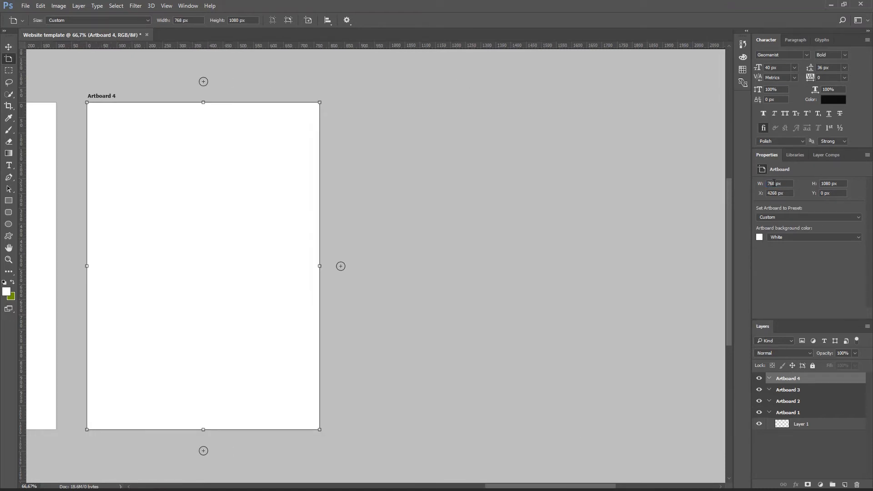
text(320)
key(Return)
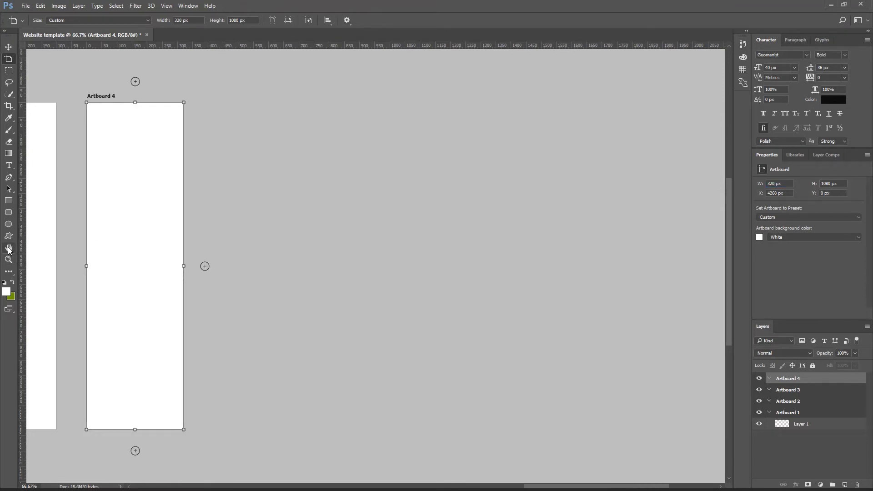
double_click(9, 248)
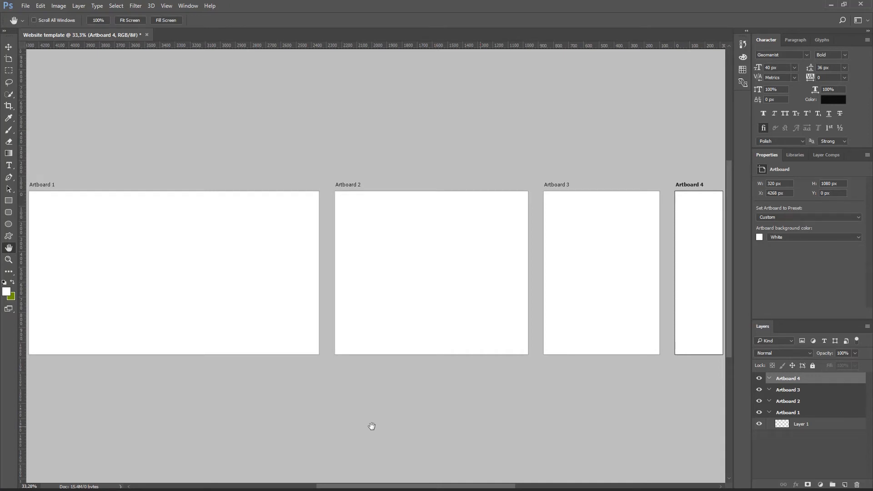
key(v)
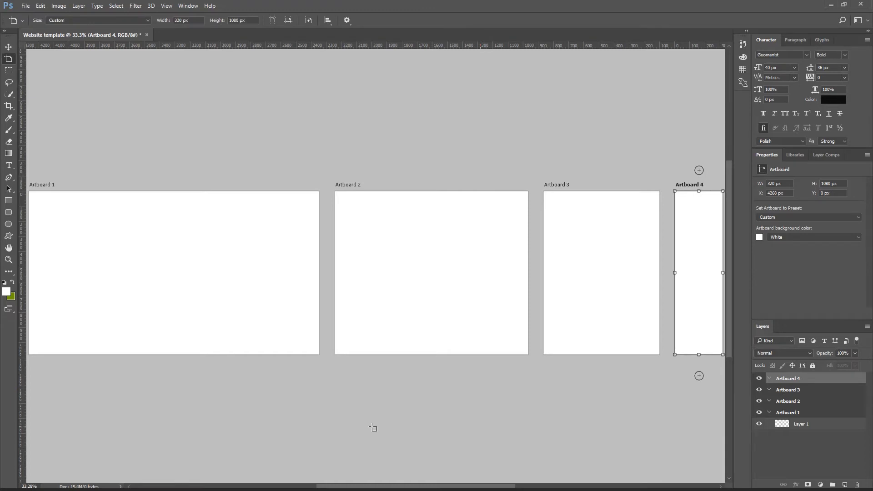
- Rename Artboard 1 as "home - desktop large" and Artboard 2 as "home - desktop small"
double_click(786, 413)
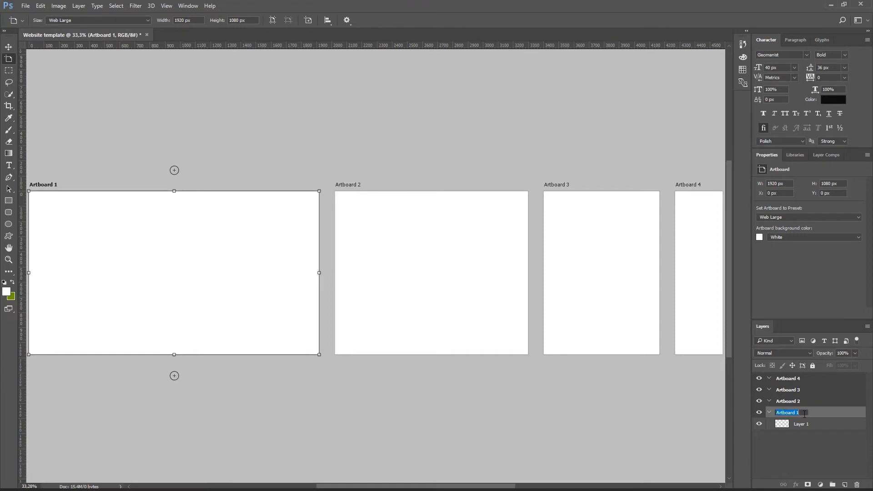
text(home - desktop large)
click(795, 403)
double_click(816, 405)
text(home)
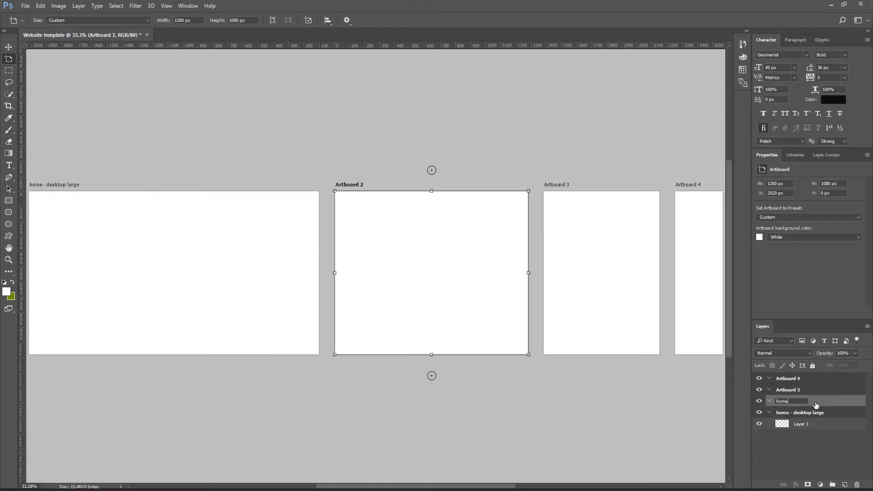
text( - desktop small)
- Rename Artboard 3 as "home - tablet" and Artboard 4 as "home - phone"
double_click(796, 391)
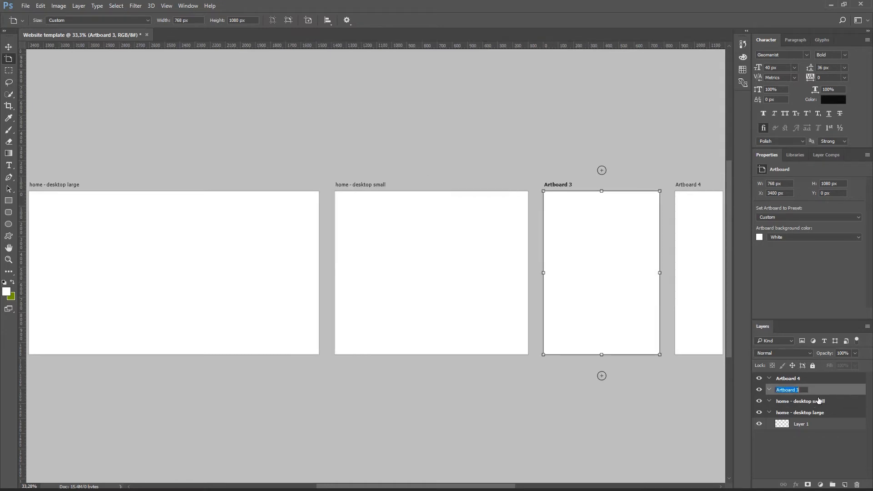
text(home - tablet)
double_click(801, 380)
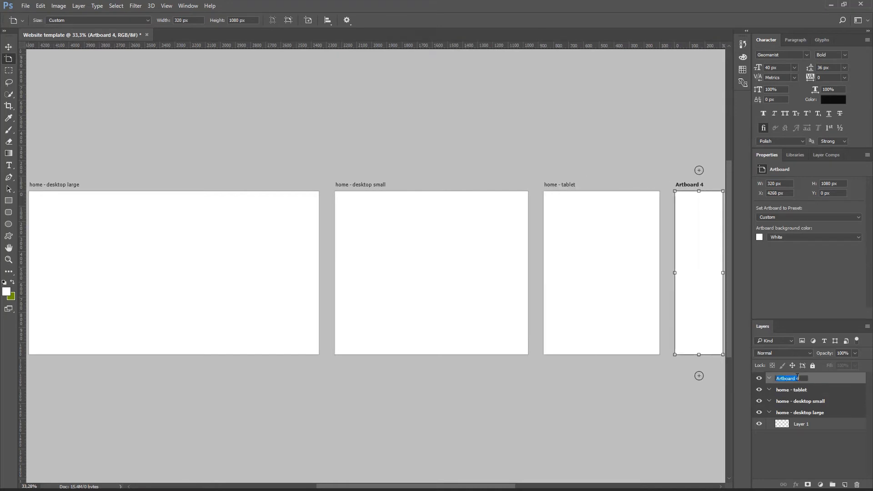
text(home - phone)
key(Return)
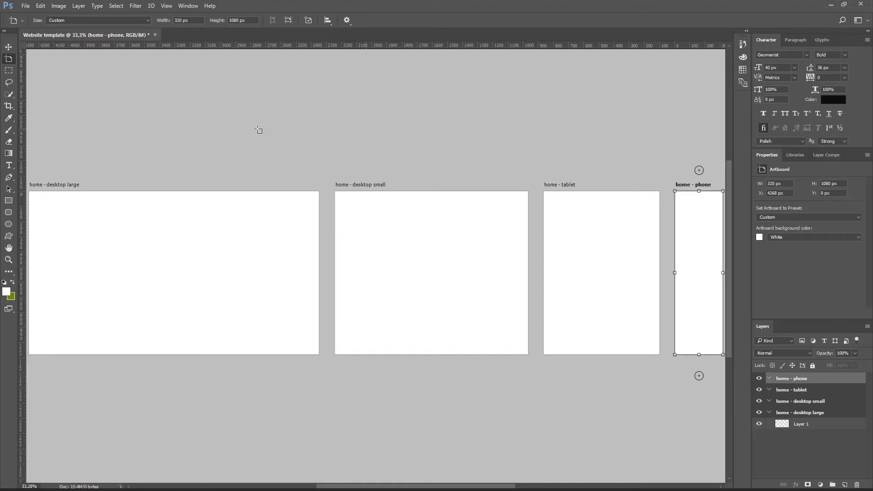
- Start a new guide layout on the home - desktop large artboard from the 12 Column preset with a 30 px gutter
click(51, 185)
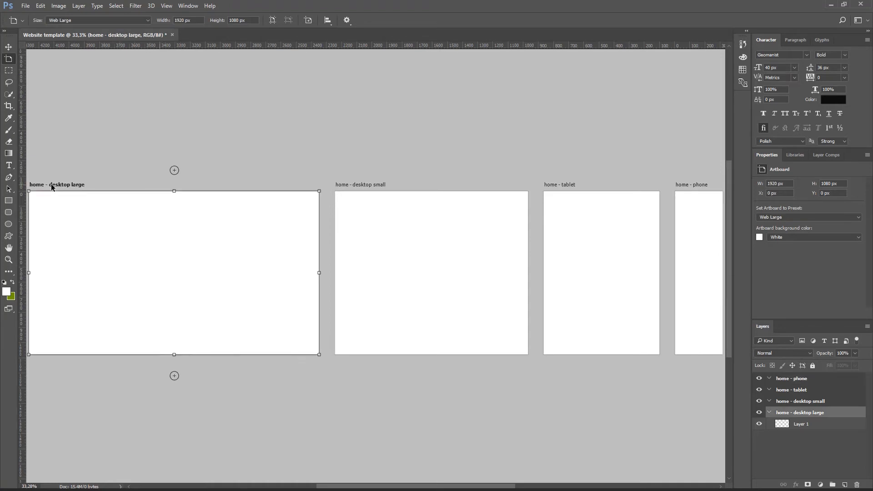
click(166, 6)
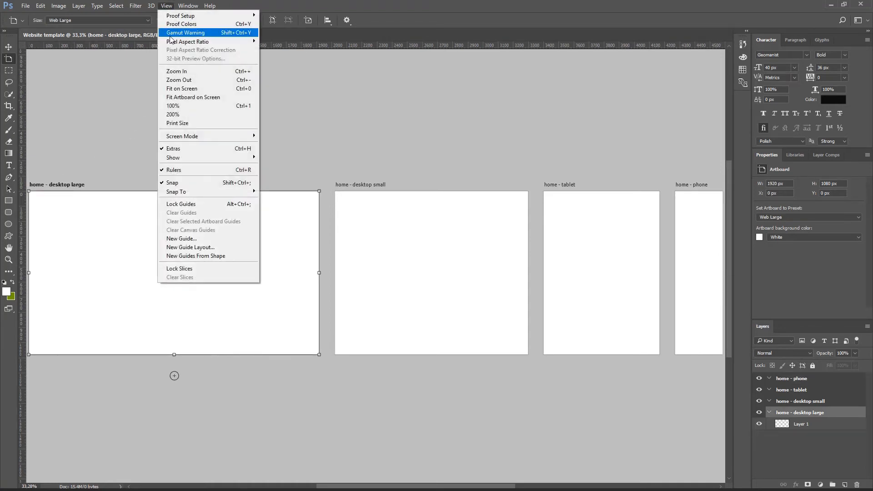
click(198, 248)
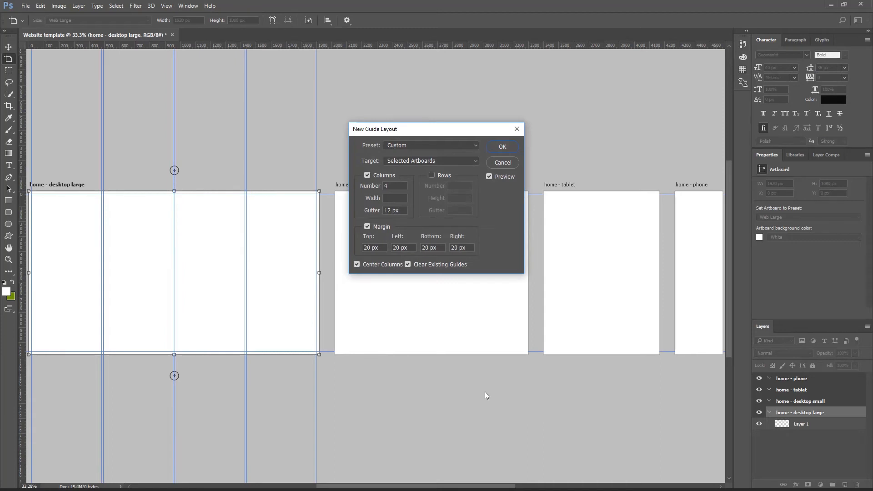
click(465, 146)
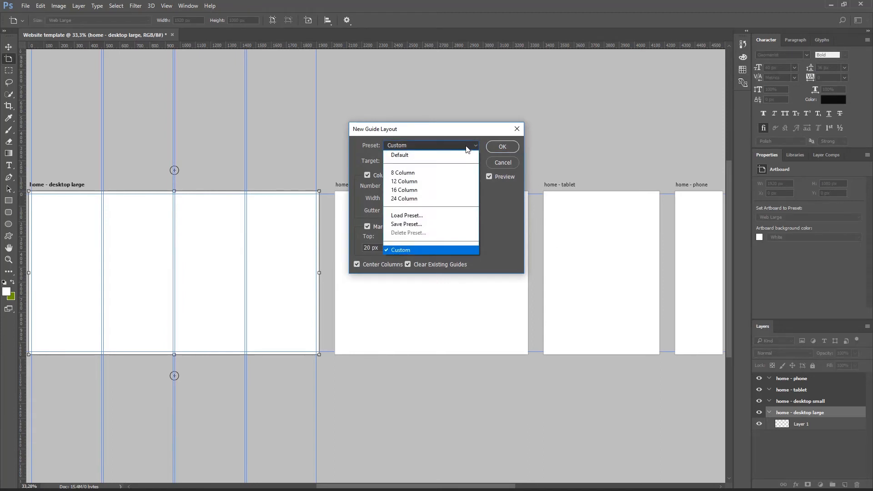
click(446, 182)
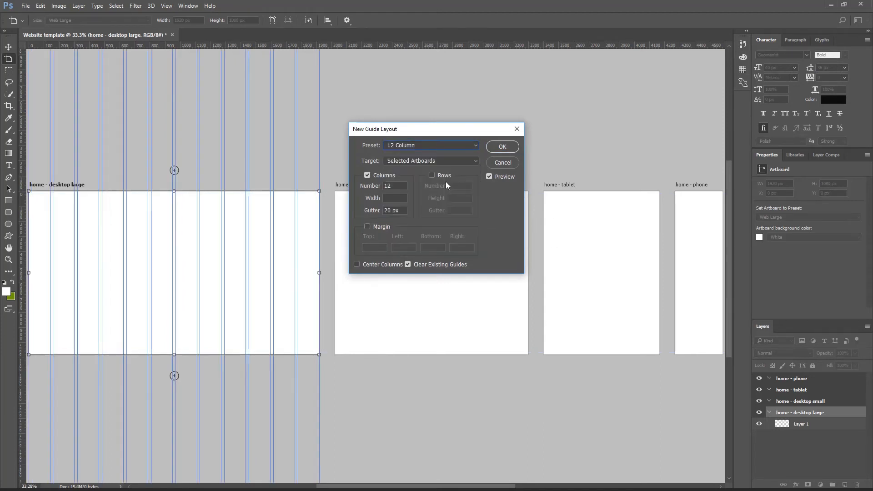
click(367, 212)
text(30)
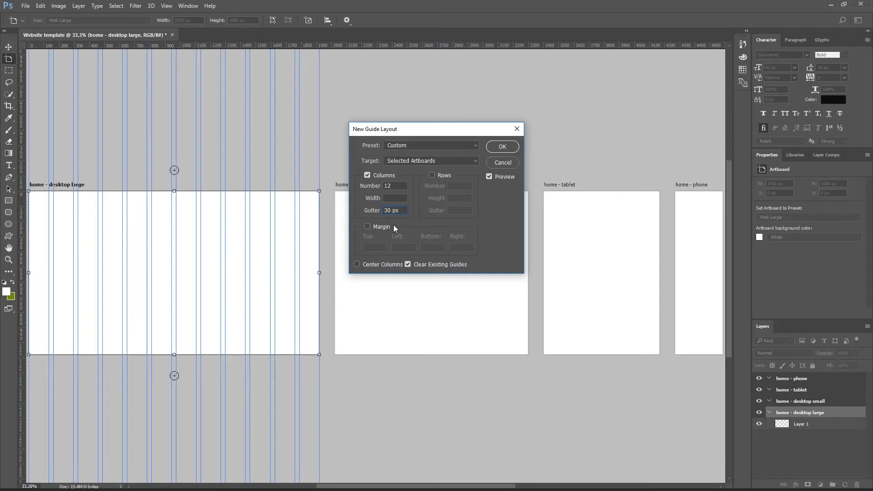
- Enable guide margins of 0 px top and bottom and 15 px left and right, and apply the guide layout
click(367, 226)
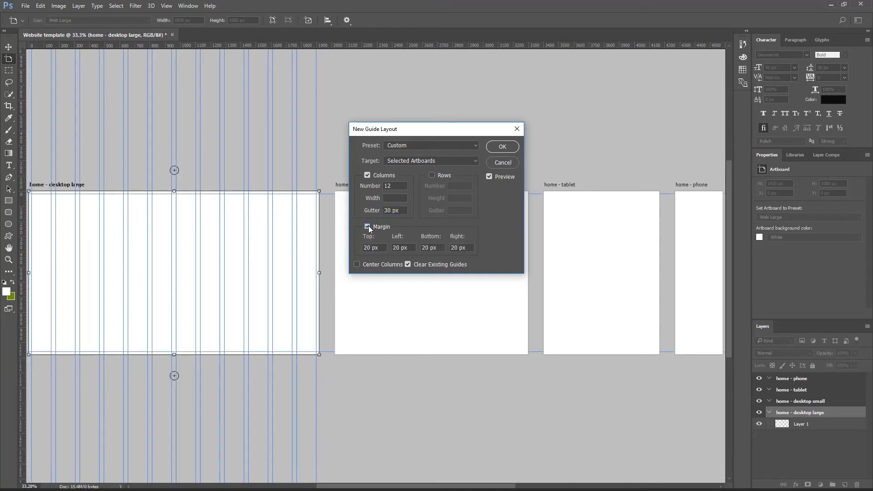
text(0)
key(Tab)
key(Tab)
text(0)
key(shift+Tab)
text(15)
key(Tab)
key(Tab)
text(15)
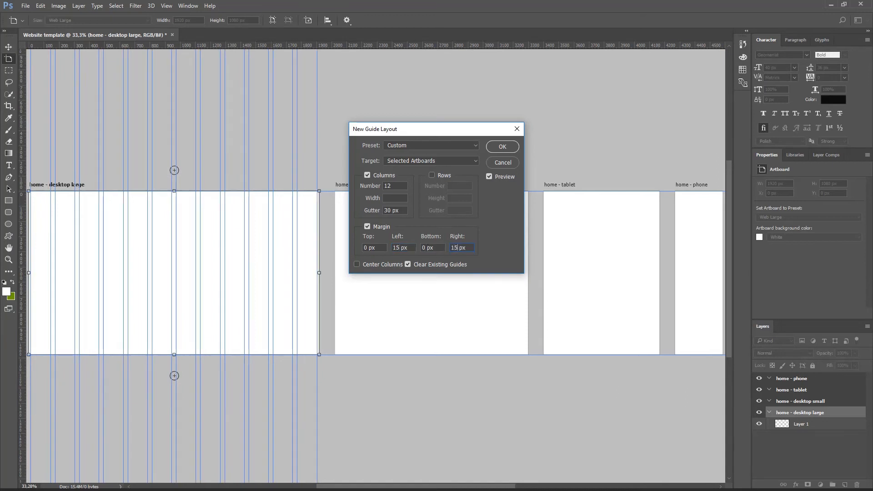
click(503, 147)
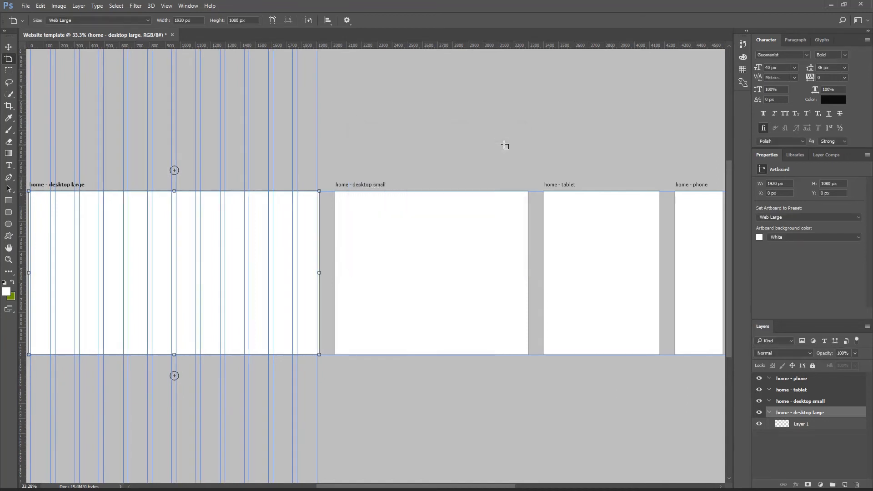
- Apply a guide layout of 12 columns, 30 px gutter and 15 px side margins to the home - desktop small artboard
click(359, 185)
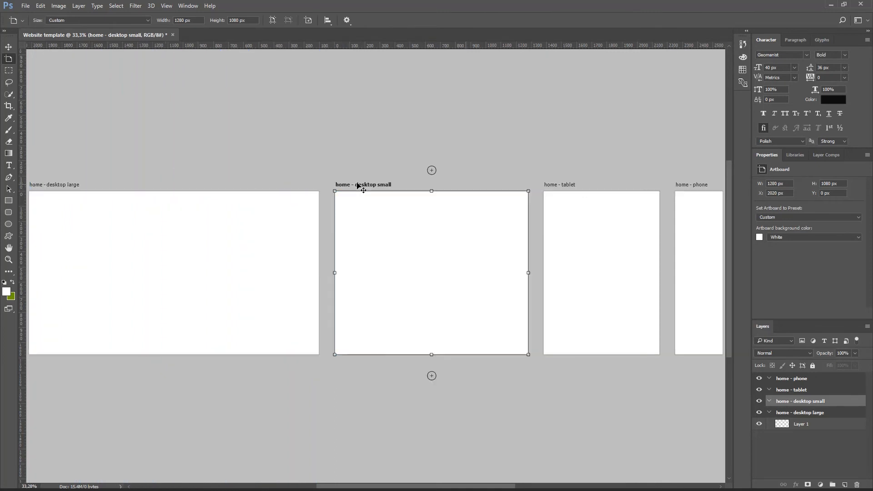
click(167, 6)
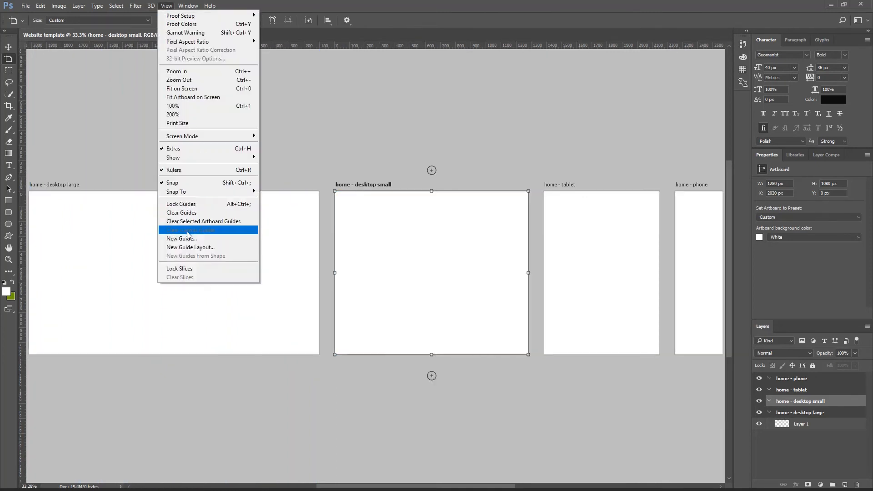
click(190, 247)
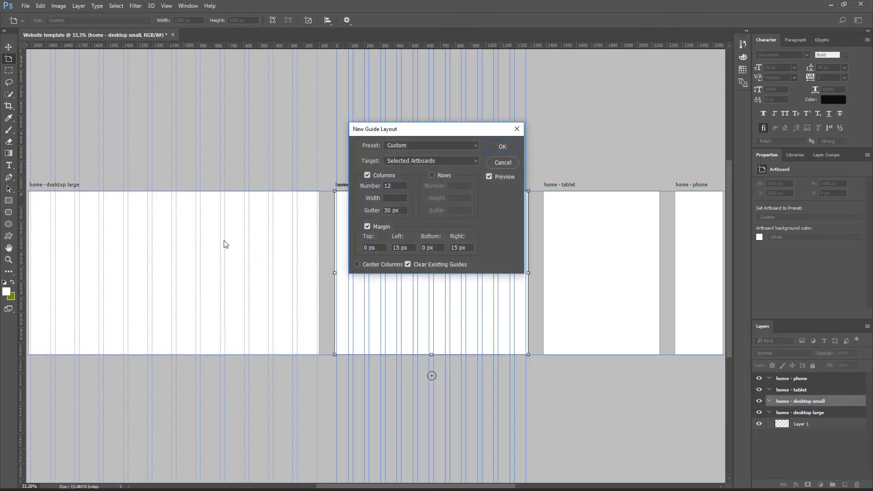
click(504, 147)
- Apply a guide layout of 6 columns, 30 px gutter and 15 px side margins to the home - tablet artboard
click(569, 184)
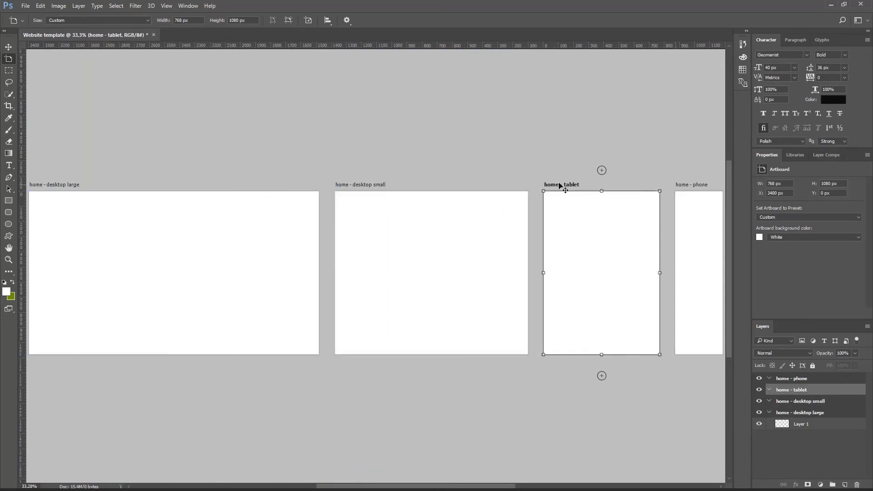
click(167, 6)
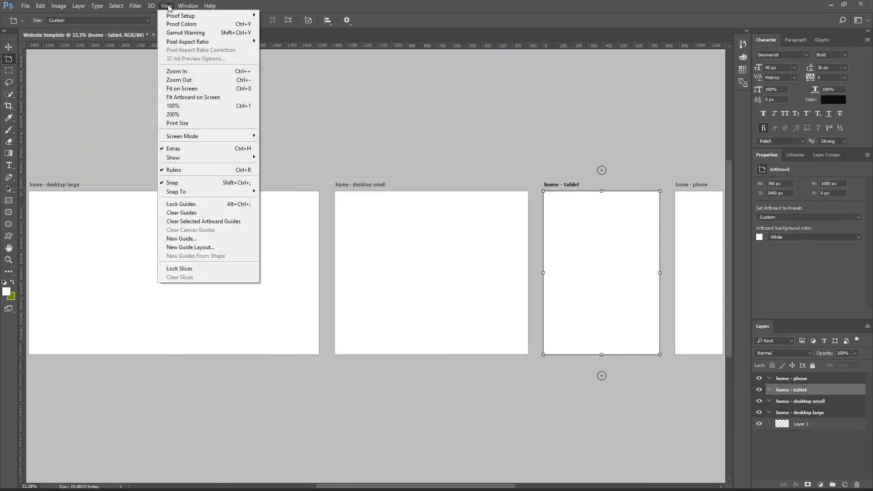
click(206, 249)
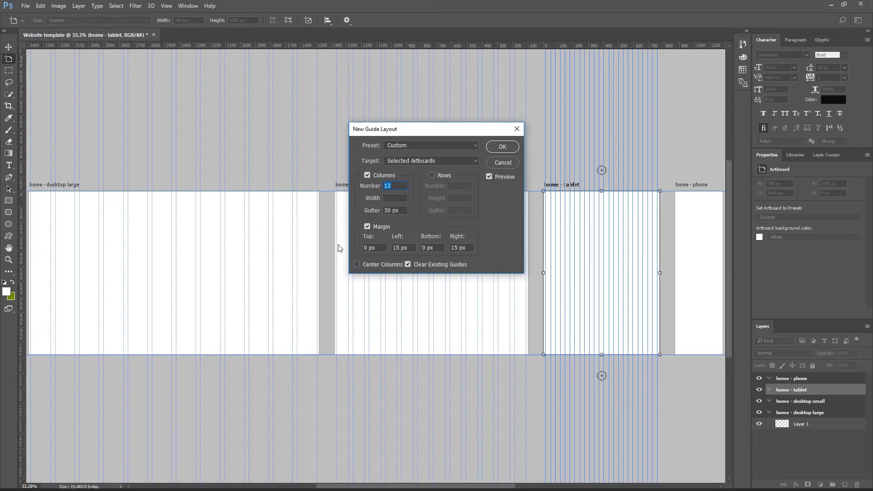
text(6)
key(Return)
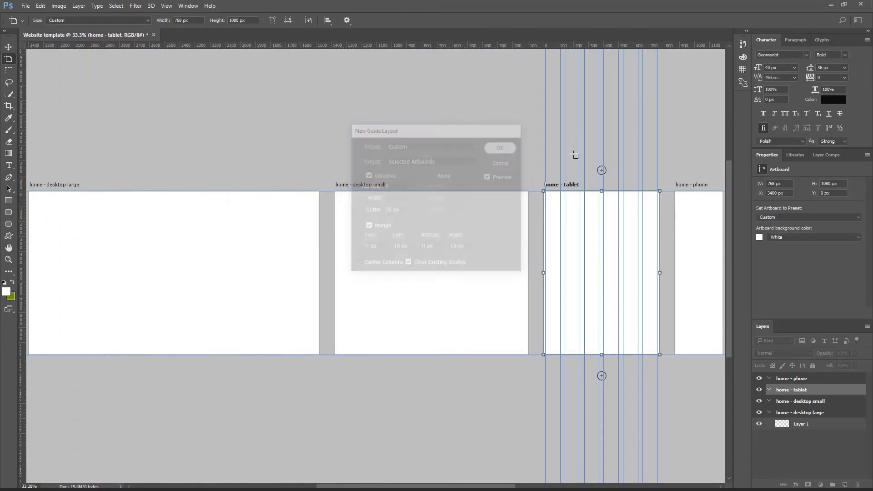
- Apply a guide layout of 4 columns, 30 px gutter and 15 px side margins to the home - phone artboard
click(686, 186)
click(167, 6)
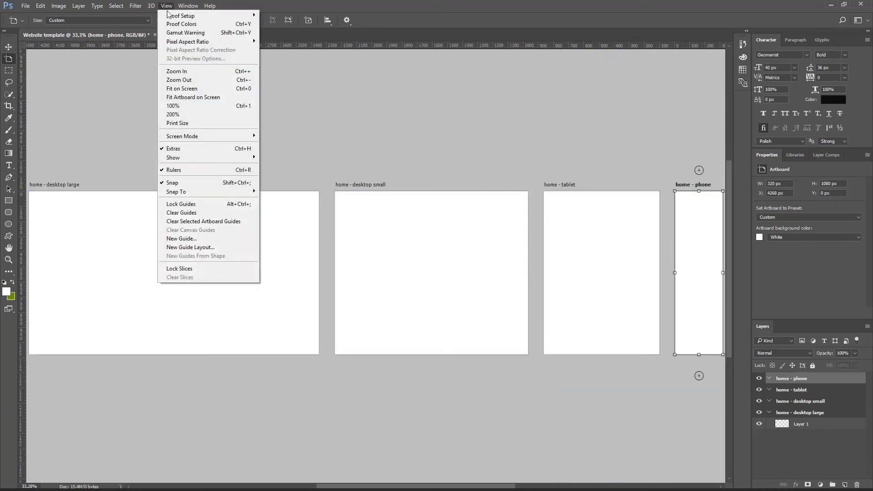
click(196, 247)
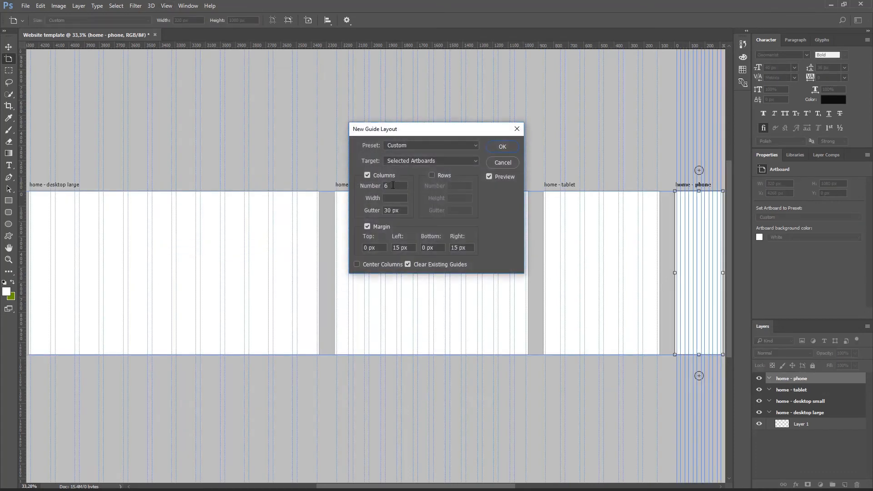
click(503, 146)
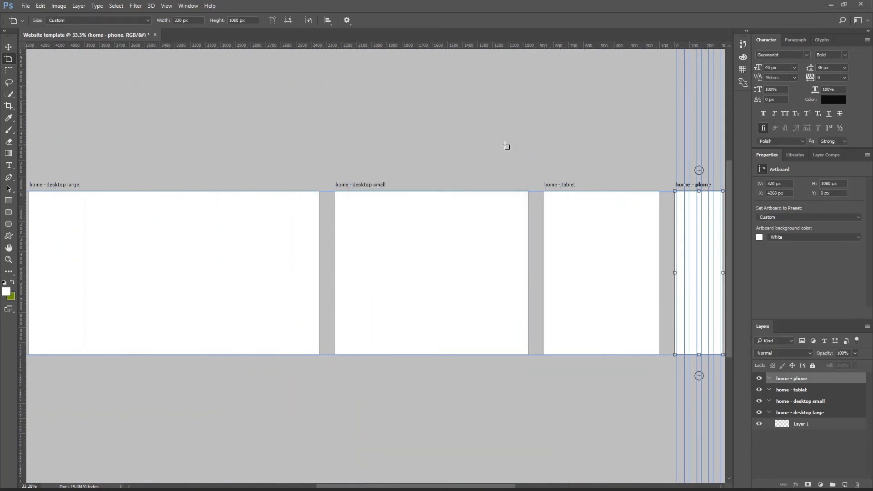
- Check the column guides on each of the four artboards, ending on home - desktop large, and lock the guides
click(38, 186)
click(354, 185)
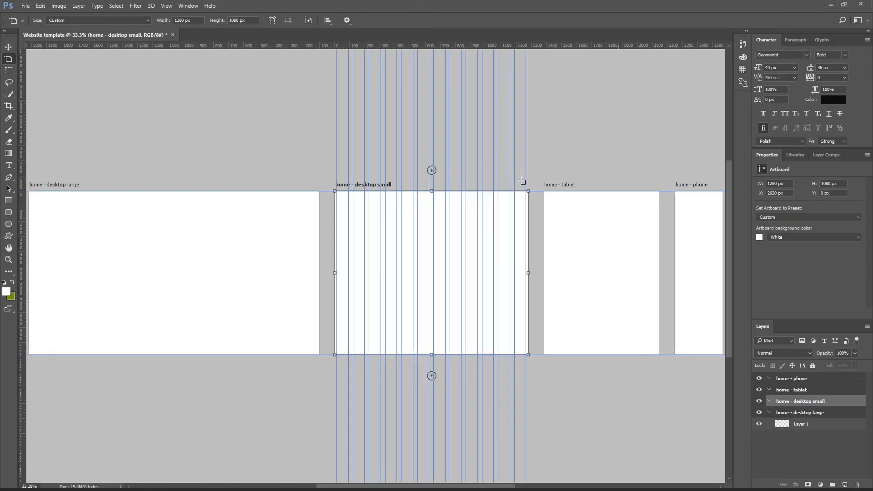
click(562, 185)
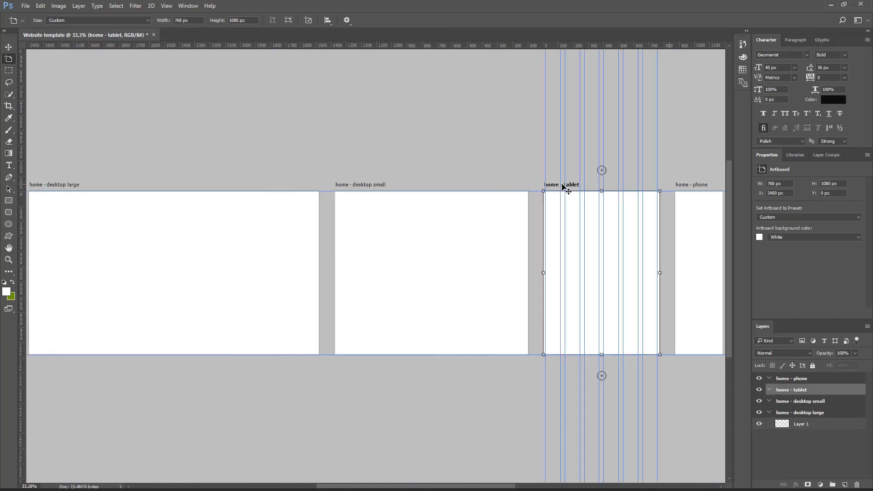
click(688, 185)
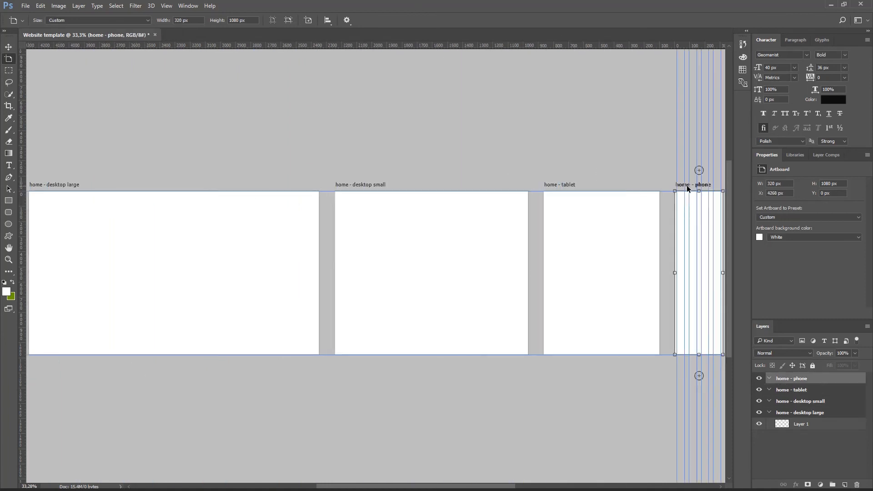
click(61, 184)
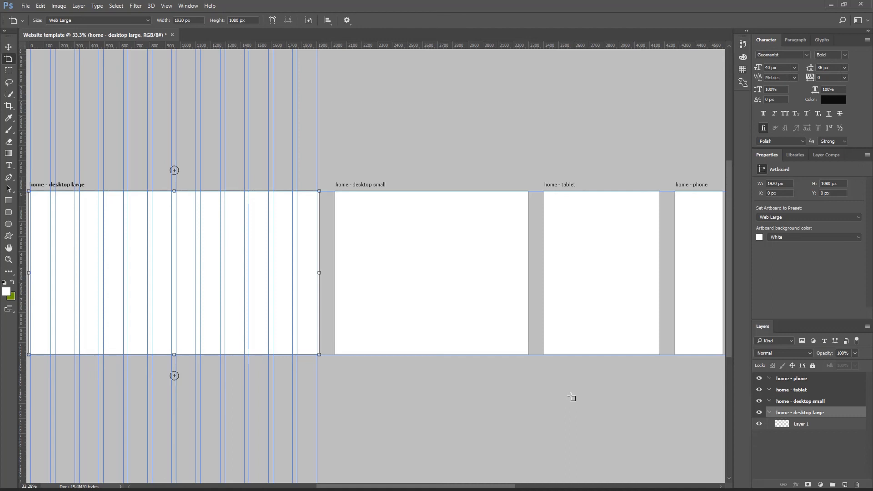
click(167, 7)
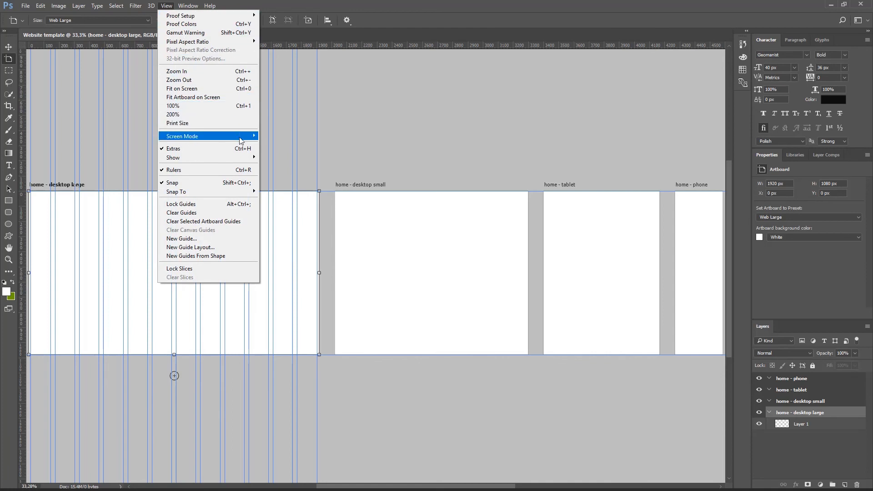
click(246, 204)
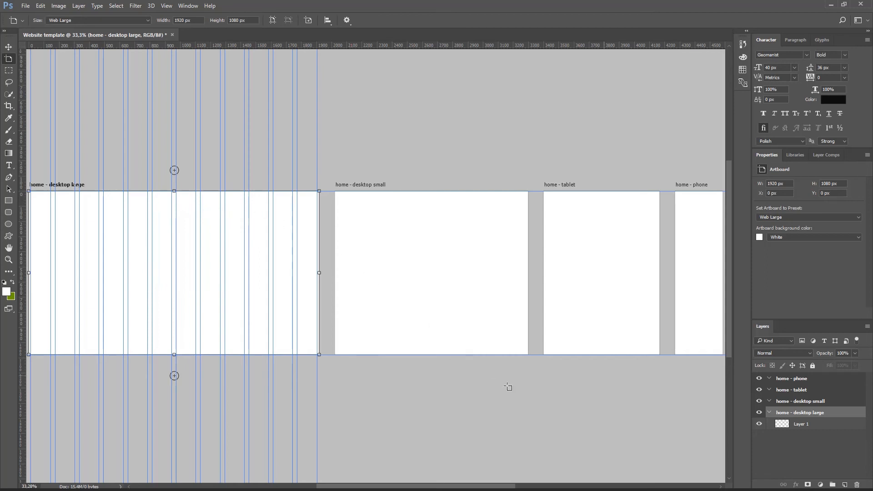